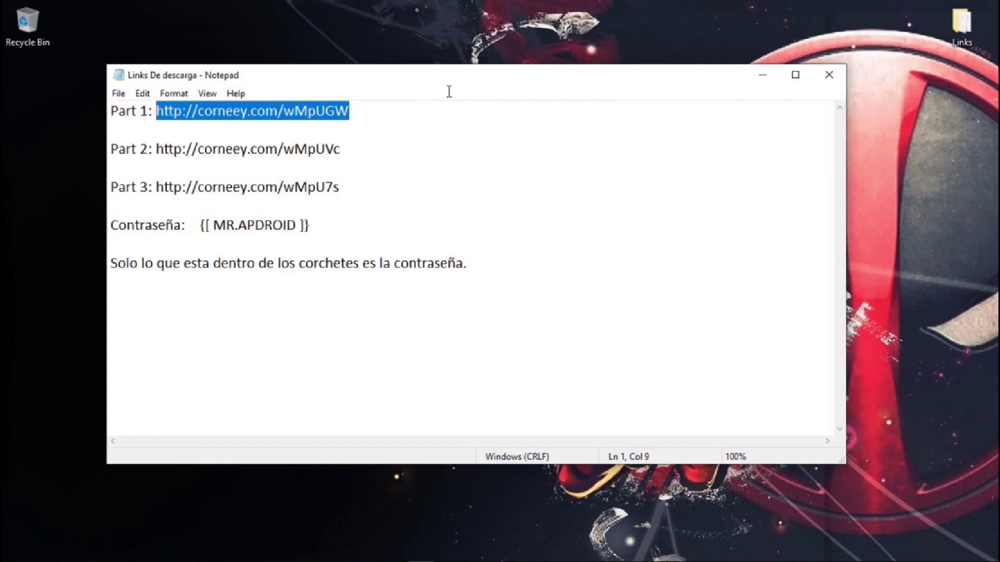
# - Copy the Part 1 download link from the text file and open it in Firefox
pyautogui.moveTo(403, 76); pyautogui.dragTo(418, 95)
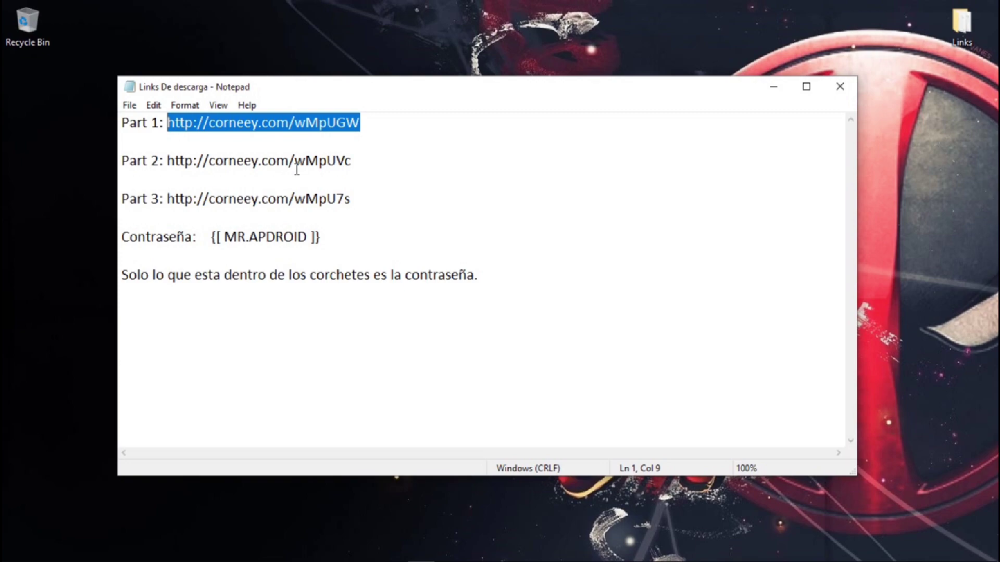
pyautogui.moveTo(420, 94); pyautogui.dragTo(432, 76)
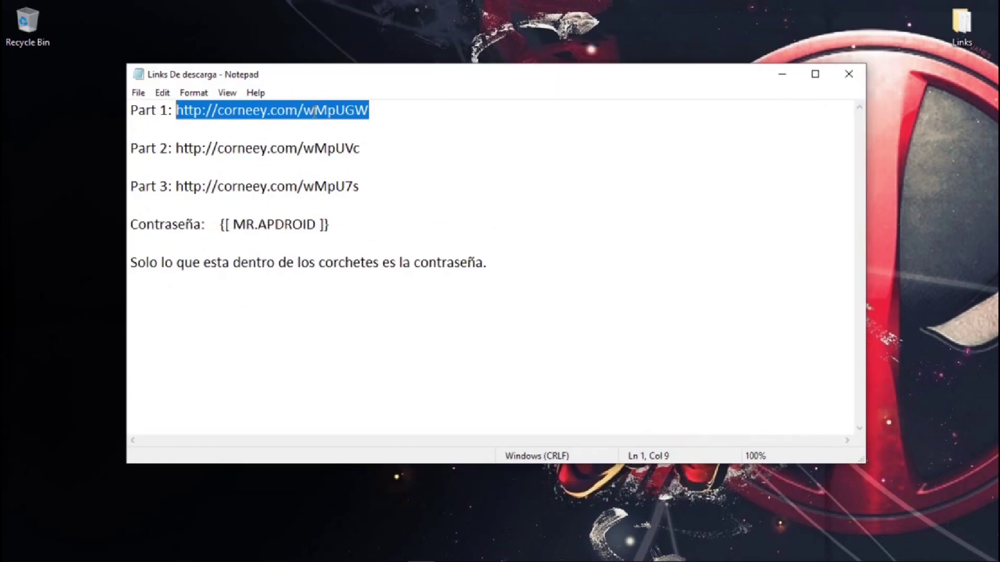
pyautogui.rightClick(315, 107)
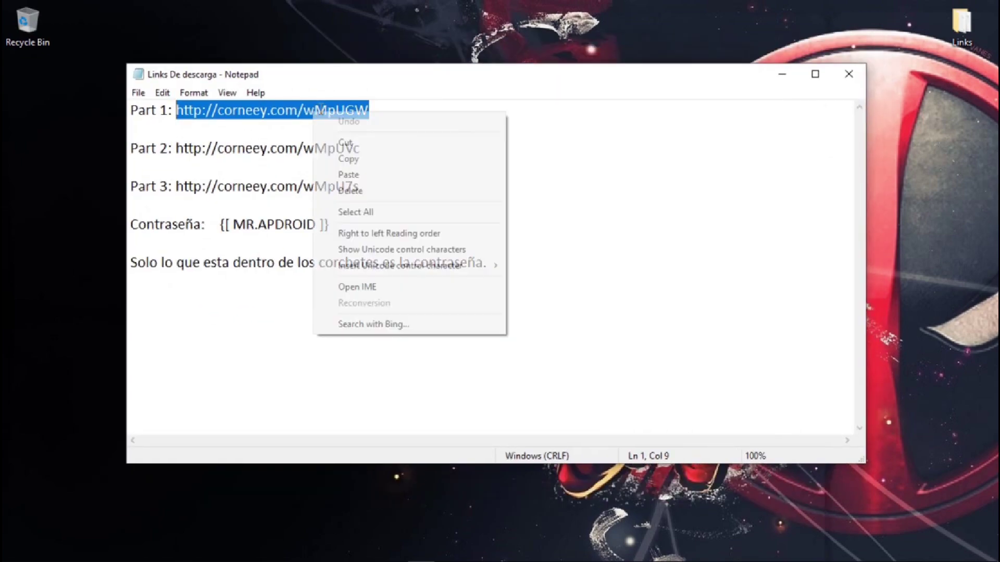
pyautogui.click(364, 159)
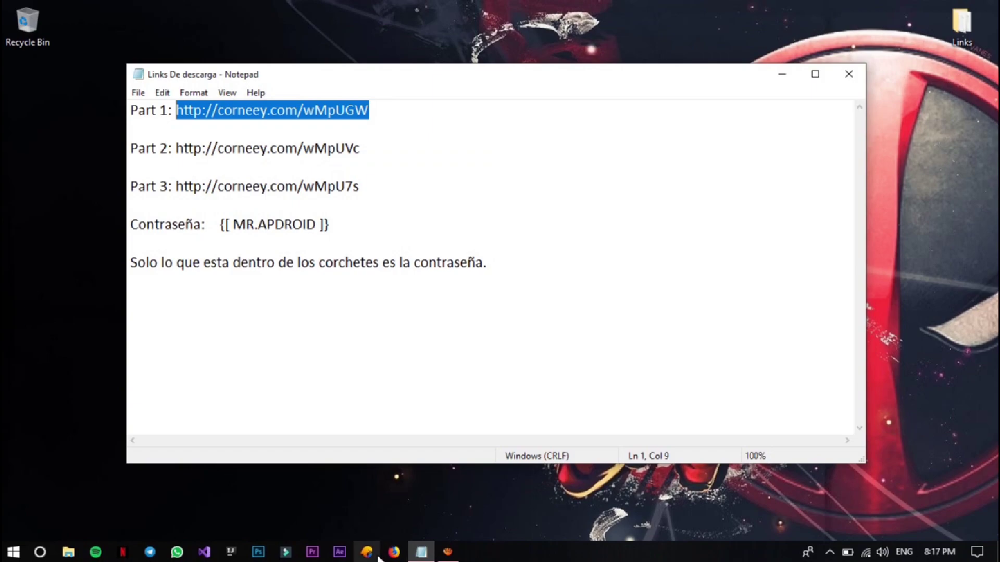
pyautogui.click(393, 555)
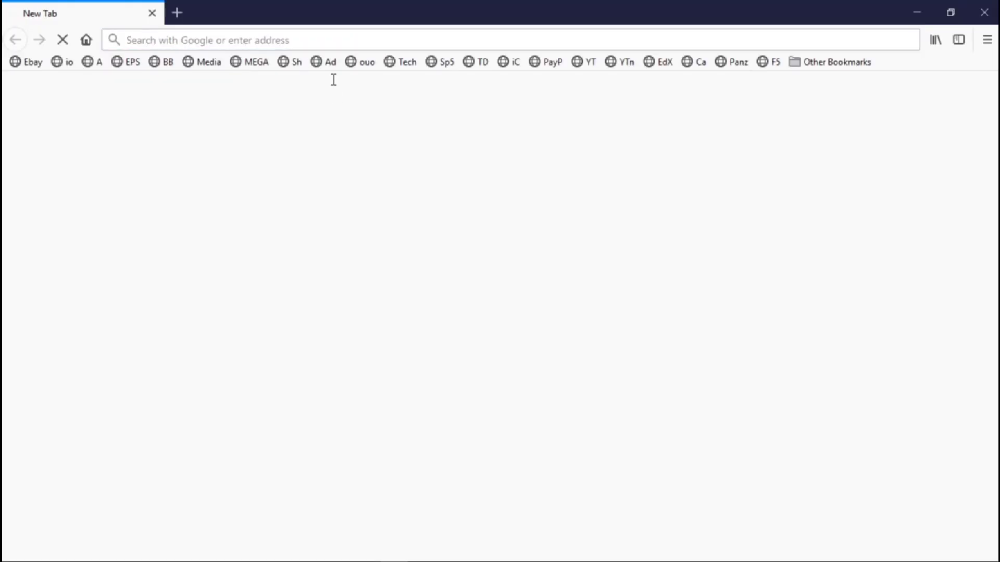
pyautogui.click(255, 40)
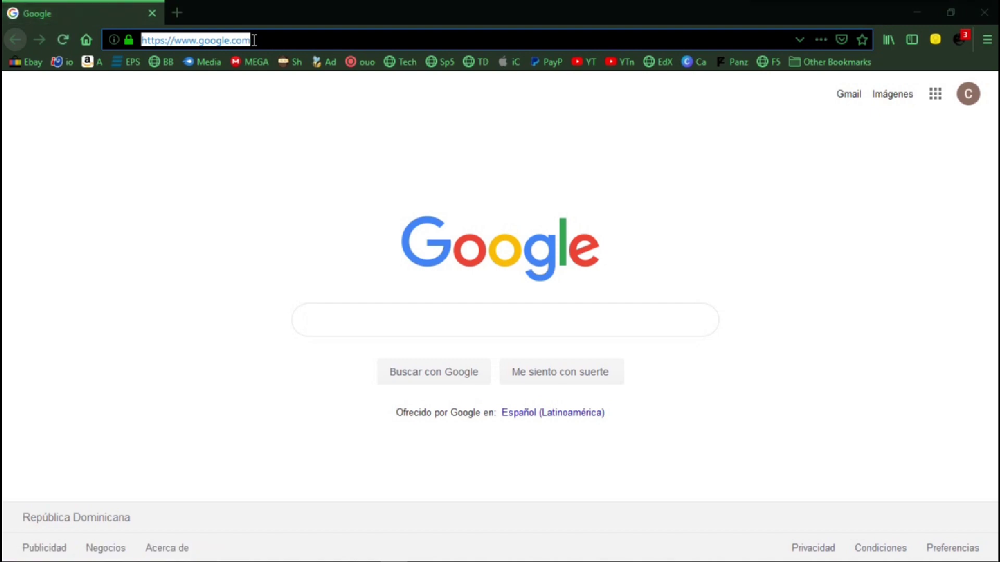
pyautogui.hotkey('ctrl', 'v')
pyautogui.press('Return')
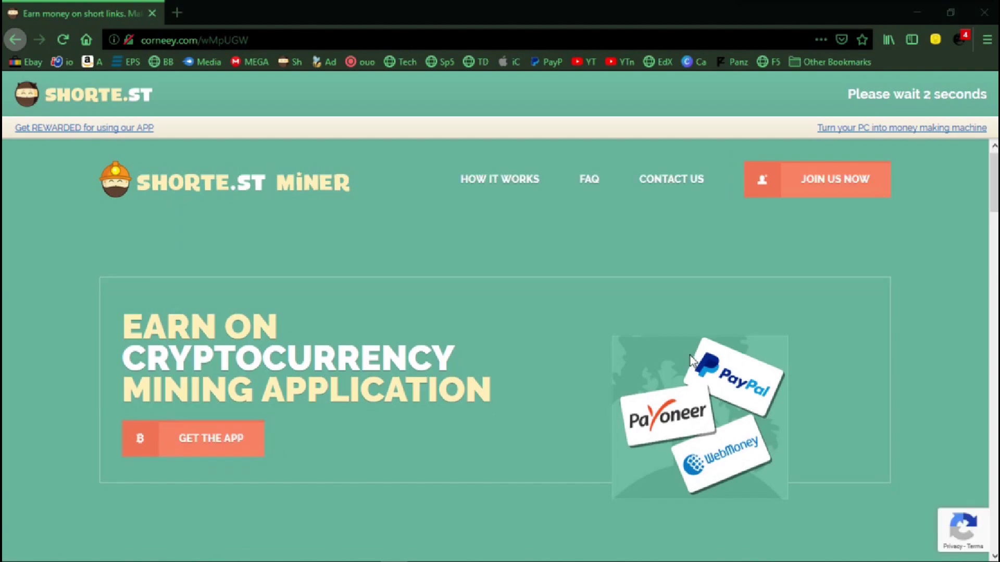
# - Skip the link shortener's ad to reach the MediaFire page of the part 1 archive and close the browser
pyautogui.scroll(-10, 687, 355)
pyautogui.scroll(5, 683, 360)
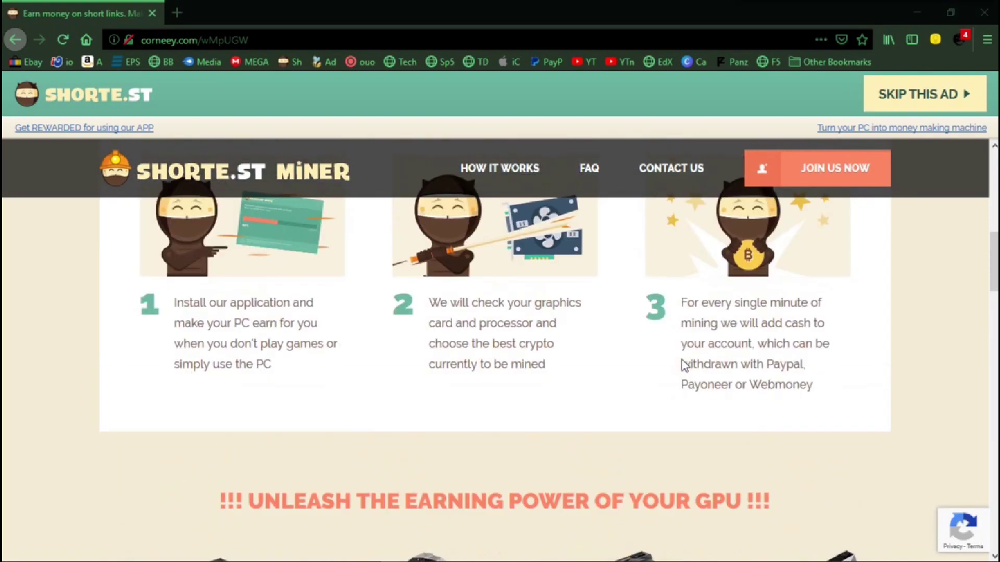
pyautogui.scroll(5, 684, 365)
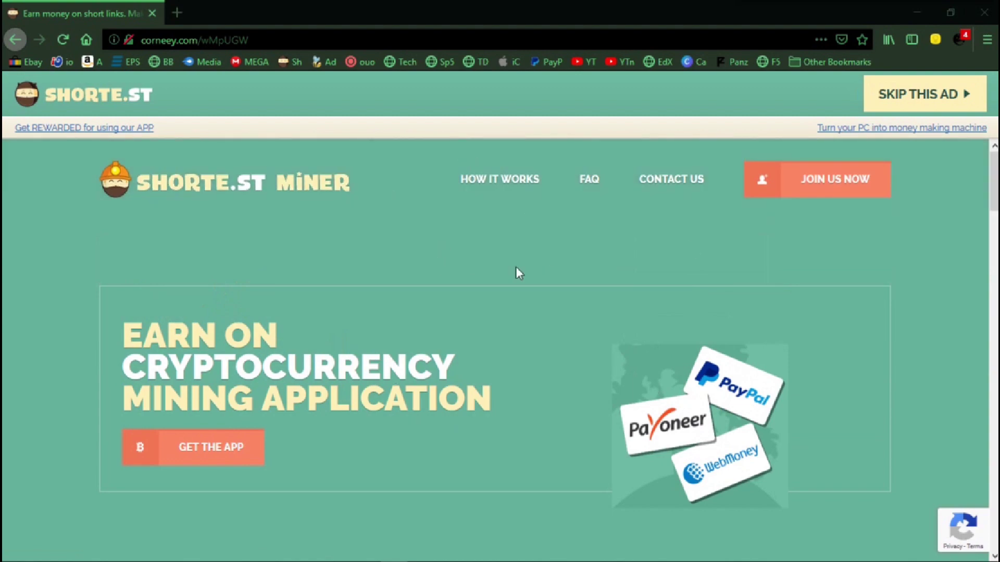
pyautogui.click(927, 81)
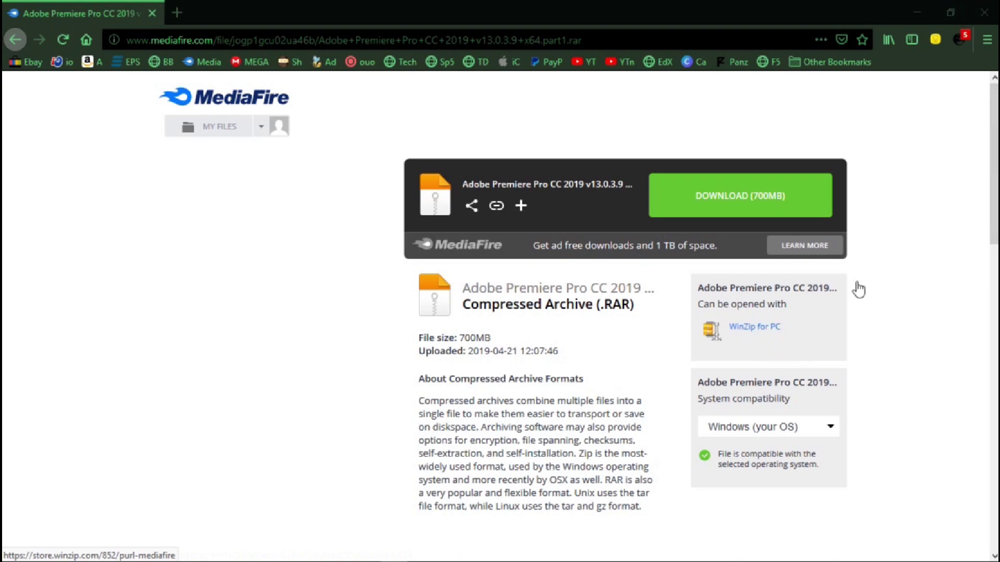
pyautogui.click(985, 8)
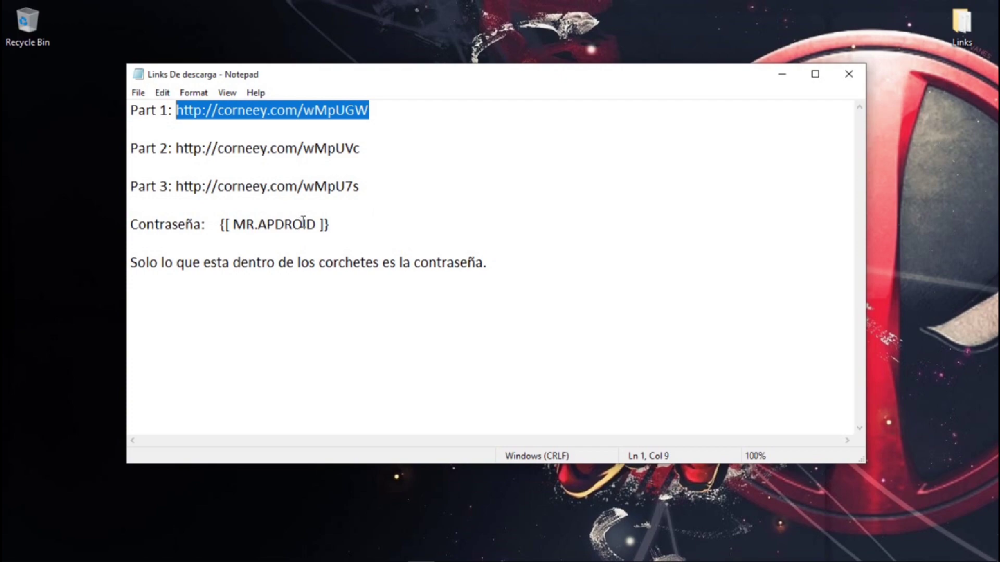
# - Highlight the archive password between the brackets in the text file and close the file
pyautogui.click(316, 224)
pyautogui.moveTo(316, 225); pyautogui.dragTo(232, 224)
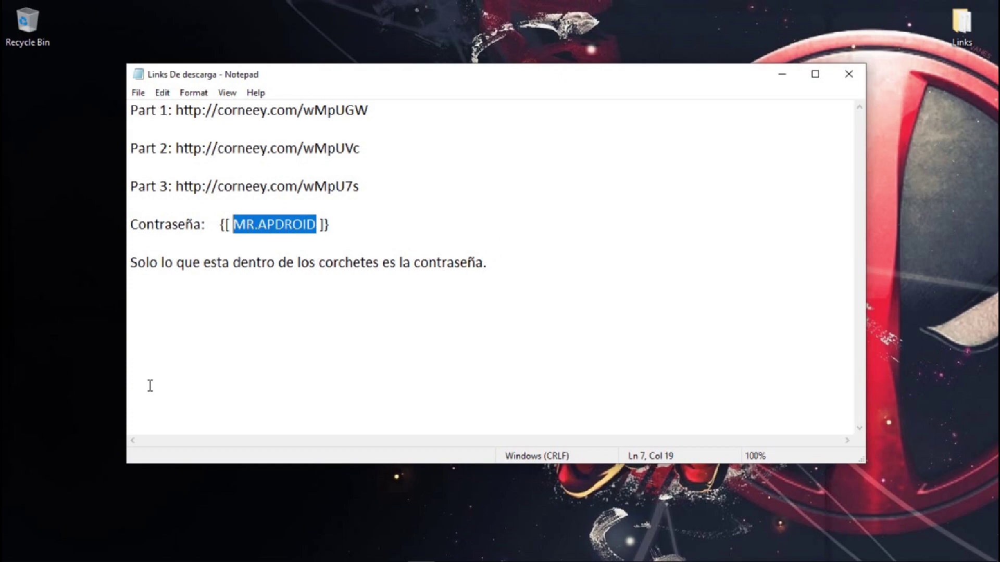
pyautogui.click(862, 75)
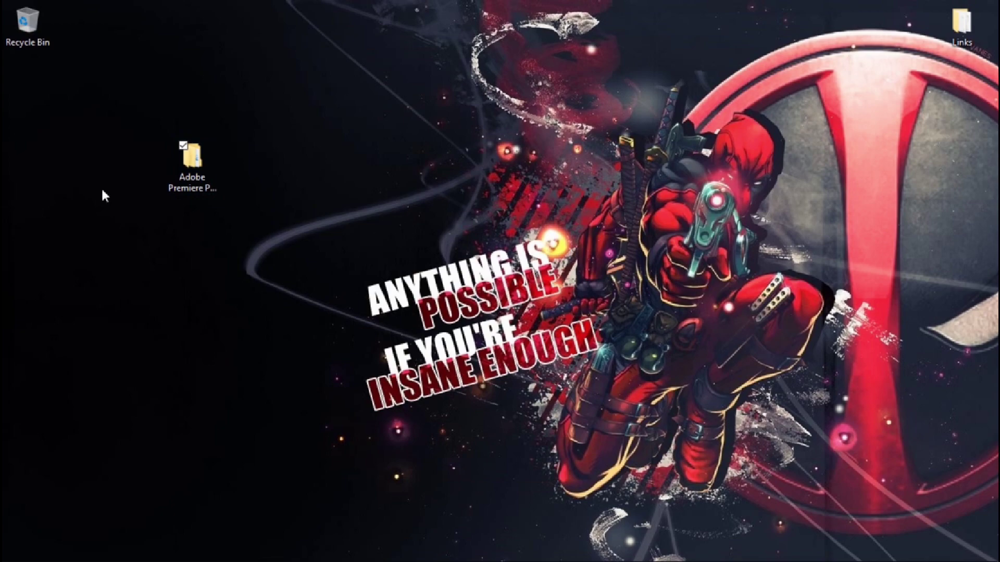
# - Run Set-up from the 13.0.3.9 subfolder of the Adobe Premiere Pro CC 2019 v13.0.3.9 x64 desktop folder
pyautogui.moveTo(173, 168); pyautogui.dragTo(214, 221)
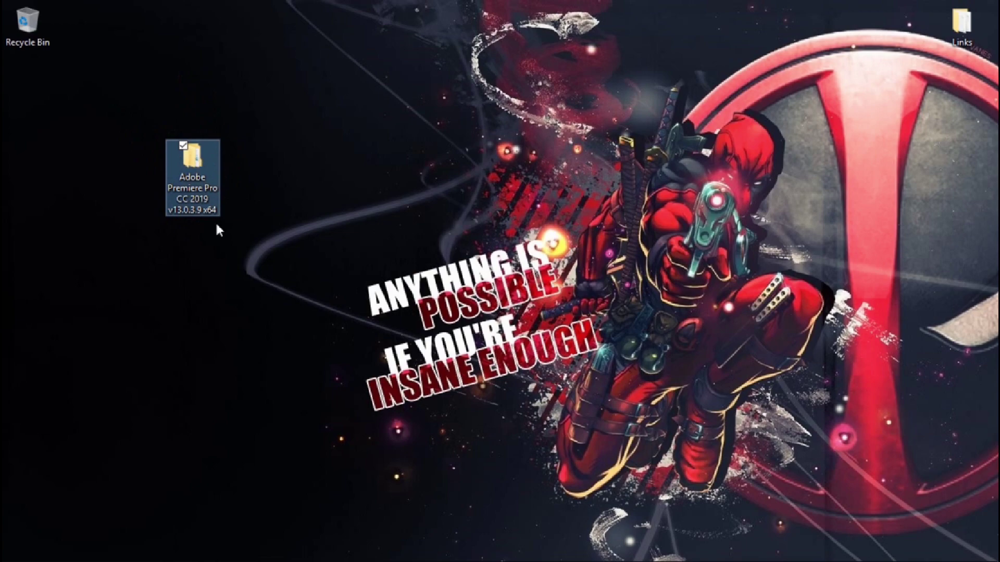
pyautogui.doubleClick(191, 181)
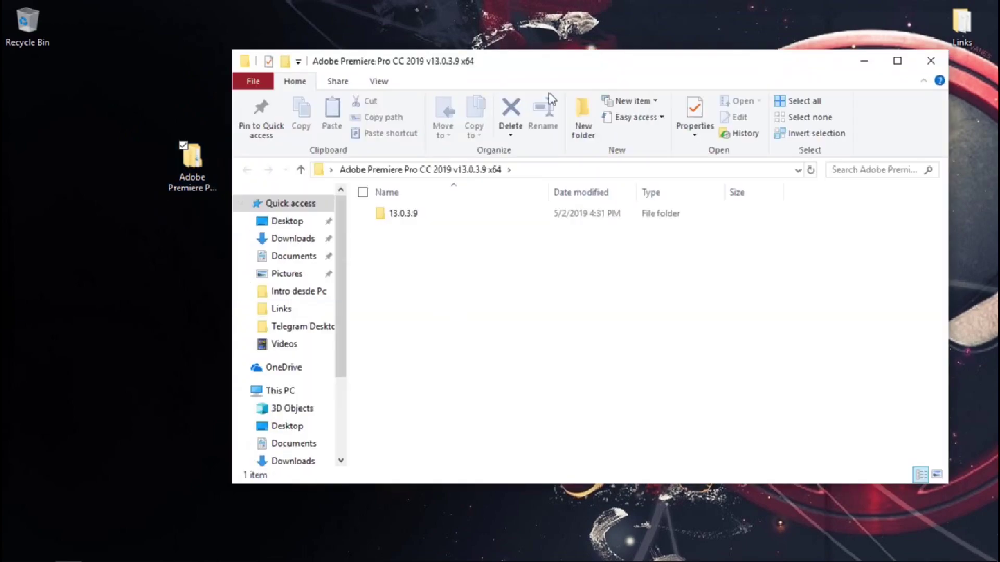
pyautogui.moveTo(545, 68); pyautogui.dragTo(533, 30)
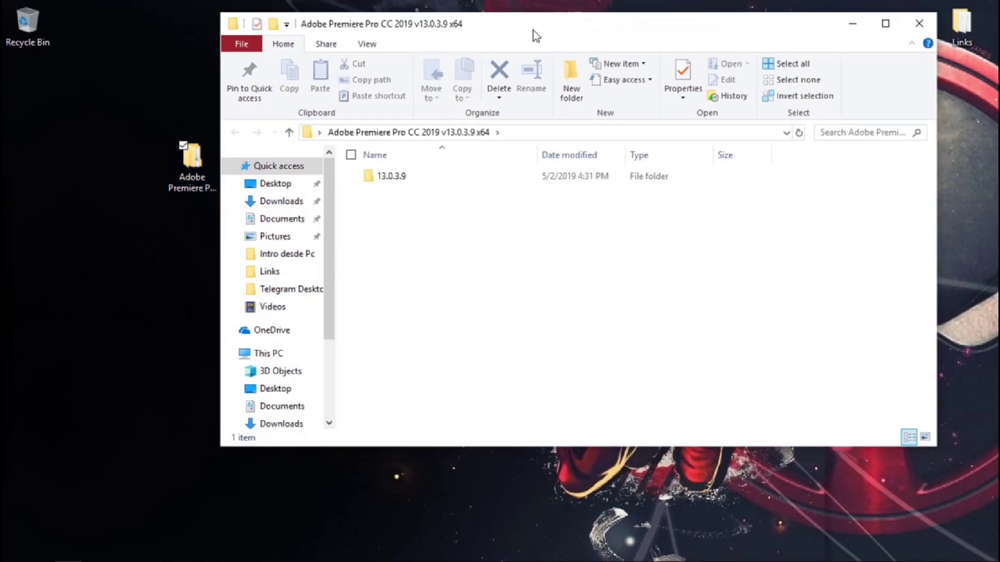
pyautogui.doubleClick(401, 178)
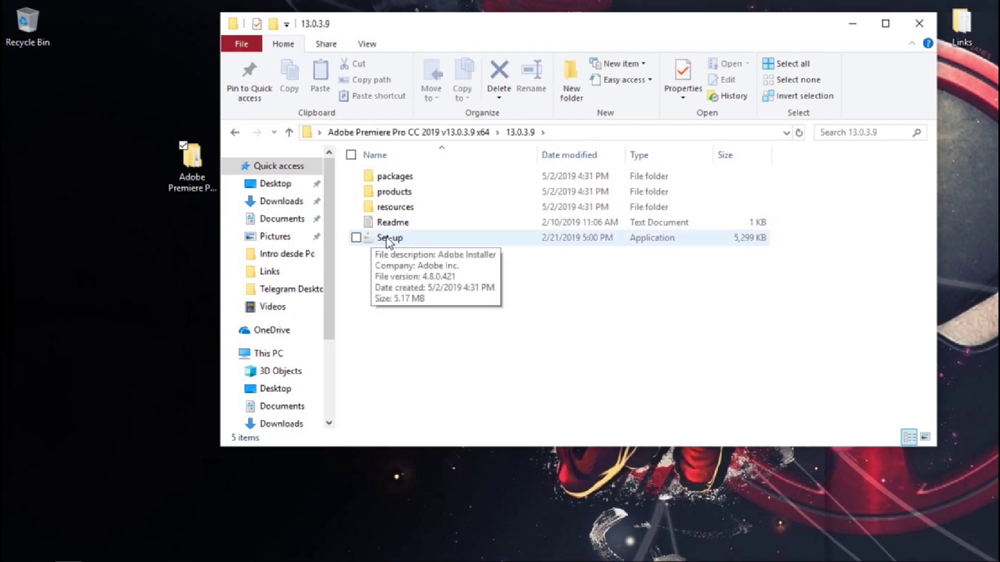
pyautogui.doubleClick(383, 238)
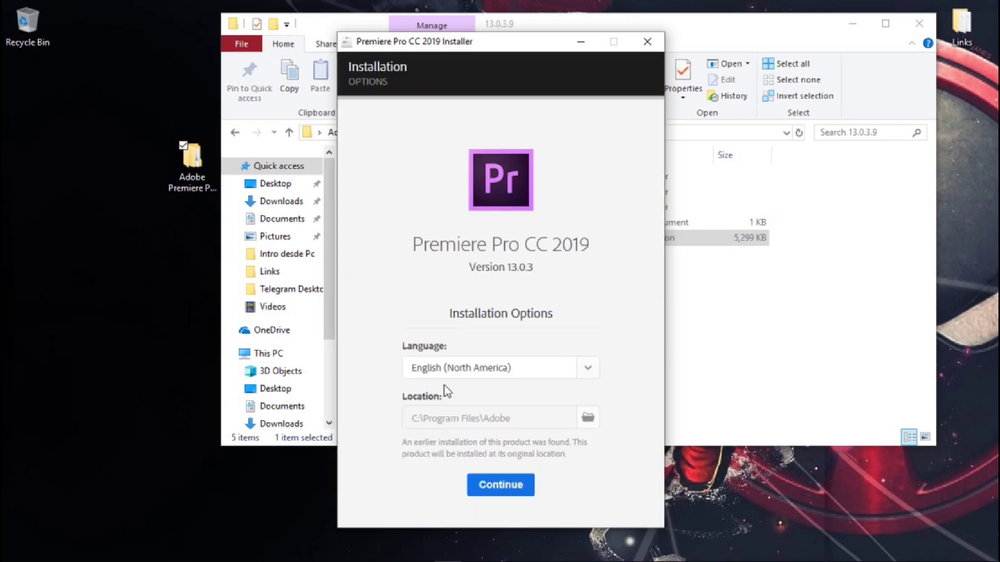
# - Install Premiere Pro CC 2019 with the preset language and location, and close the installer and the Creative Cloud window
pyautogui.click(503, 484)
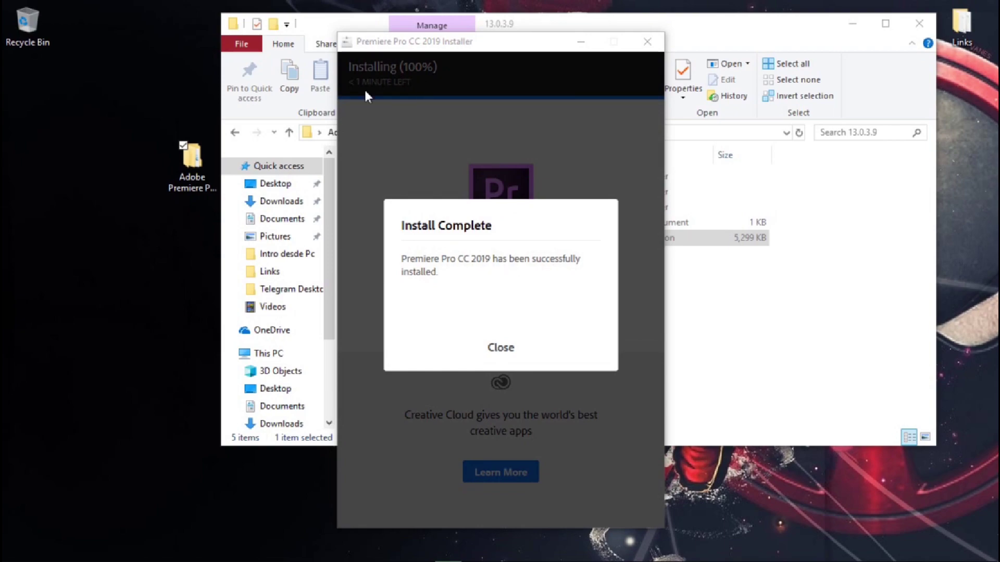
pyautogui.click(466, 232)
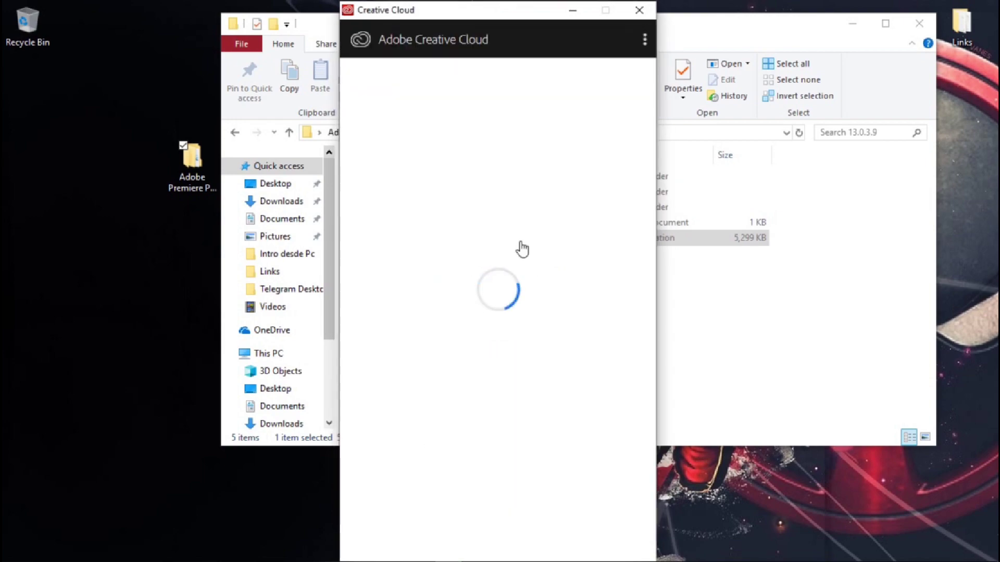
pyautogui.click(640, 10)
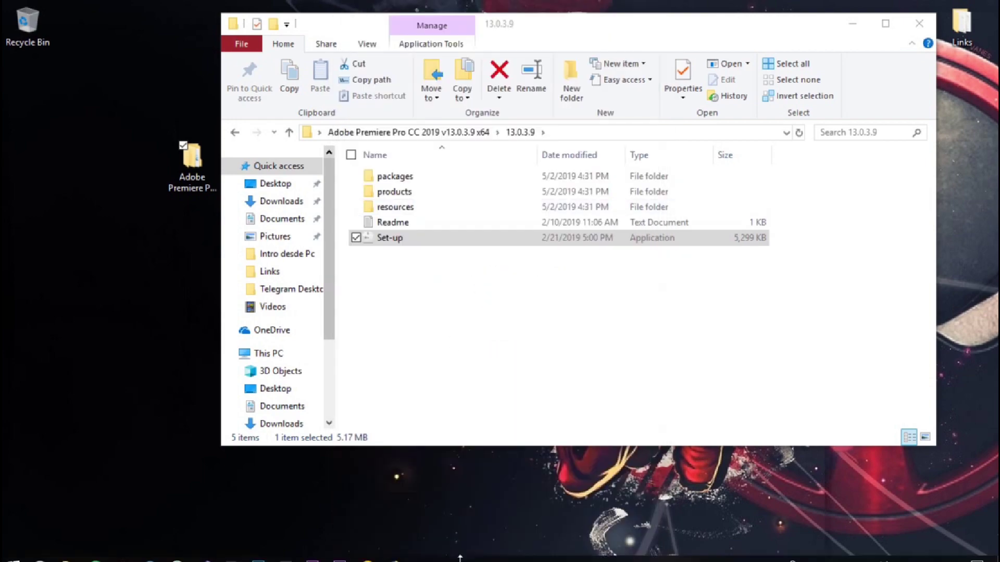
# - Minimize the 13.0.3.9 folder window and quit the Creative Cloud background app
pyautogui.click(853, 24)
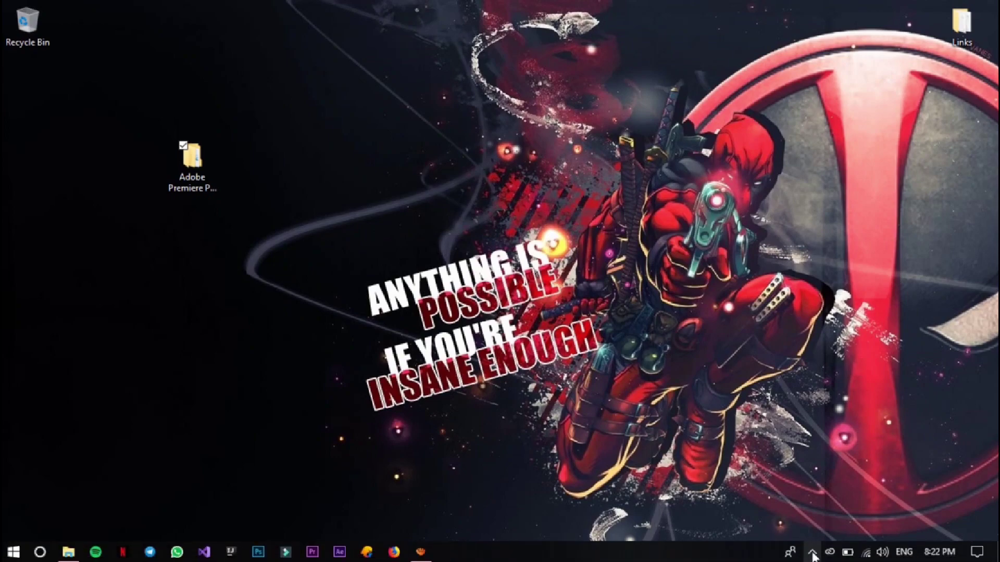
pyautogui.rightClick(829, 556)
pyautogui.click(860, 540)
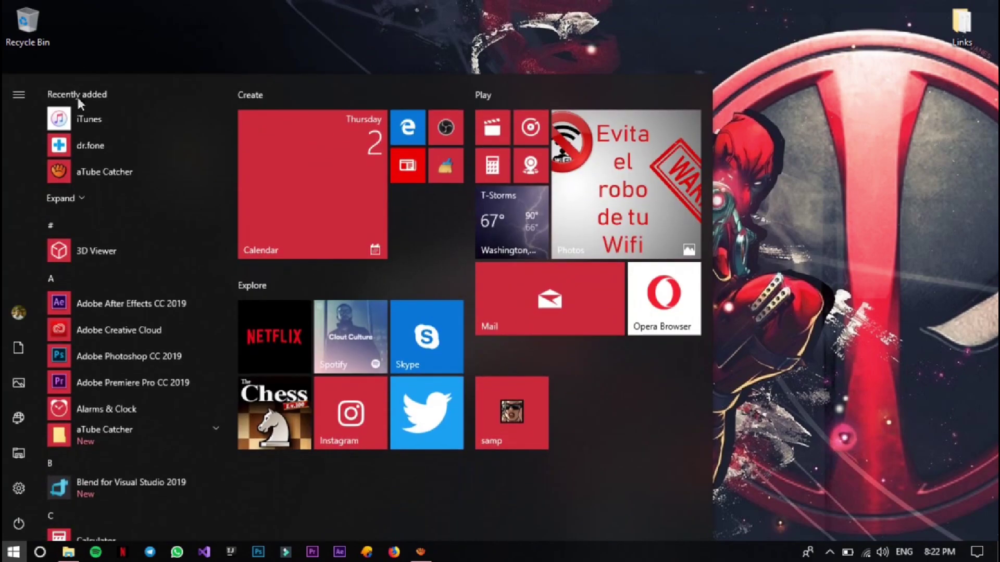
# - Try to launch Premiere Pro CC 2019 from its pinned taskbar shortcut and decline removing the shortcut
pyautogui.press('super')
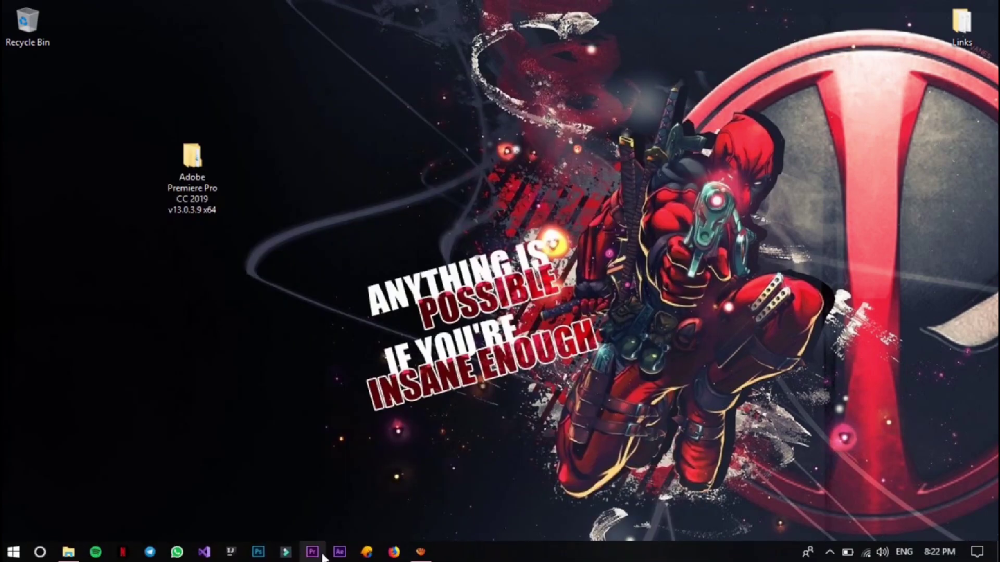
pyautogui.rightClick(312, 553)
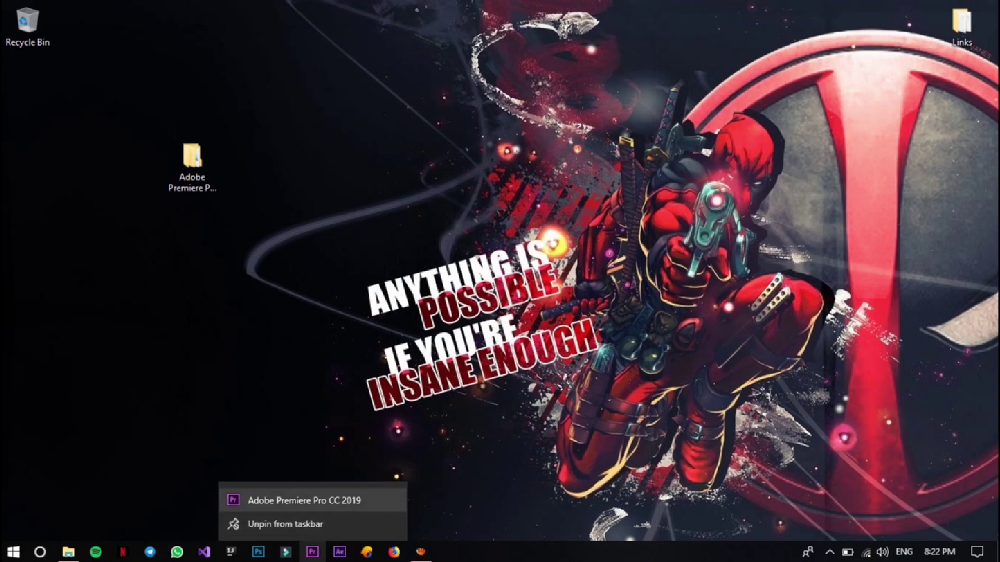
pyautogui.click(306, 559)
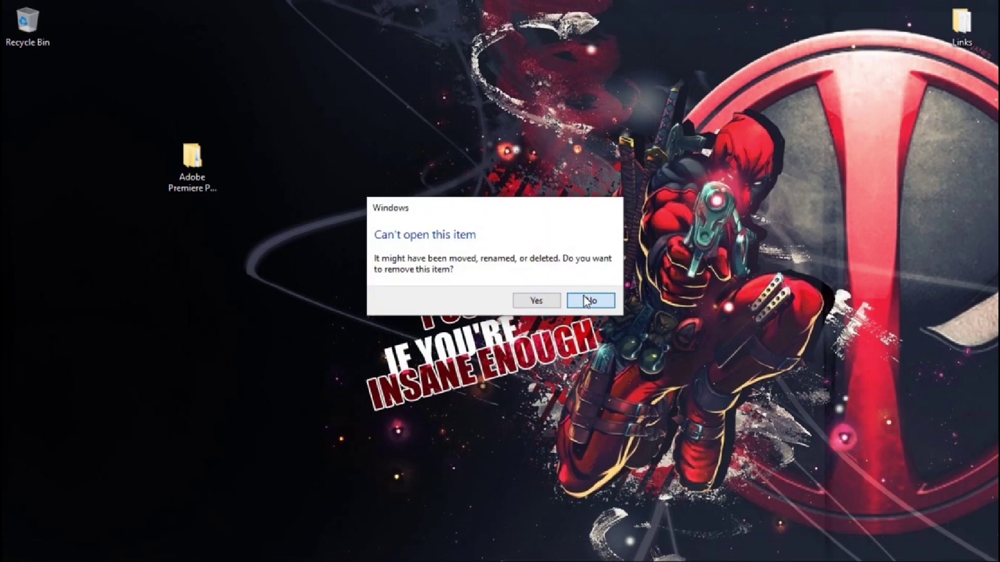
pyautogui.click(585, 301)
# - Launch Adobe Premiere Pro CC 2019 from the list of installed apps and reposition its Home window
pyautogui.click(13, 552)
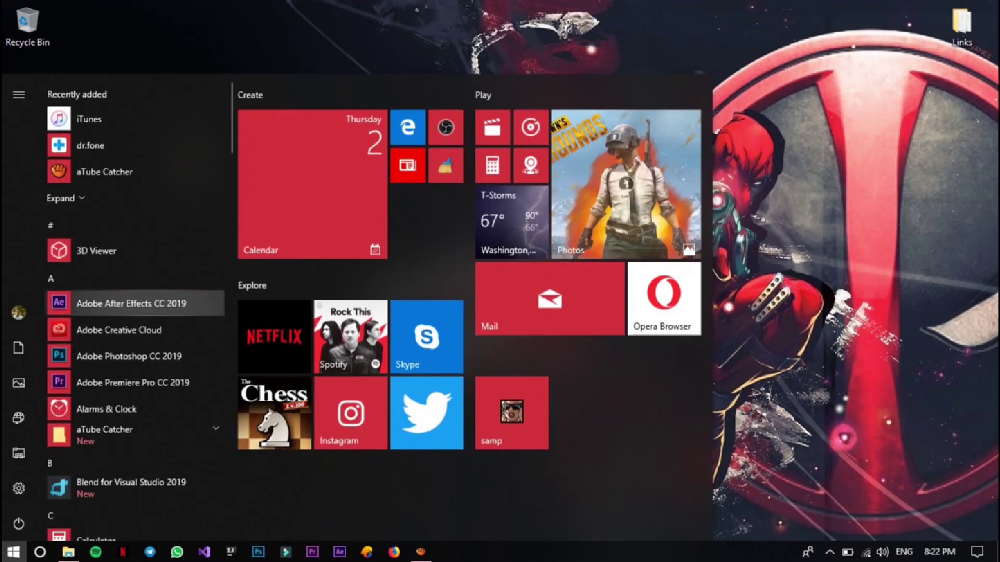
pyautogui.click(132, 382)
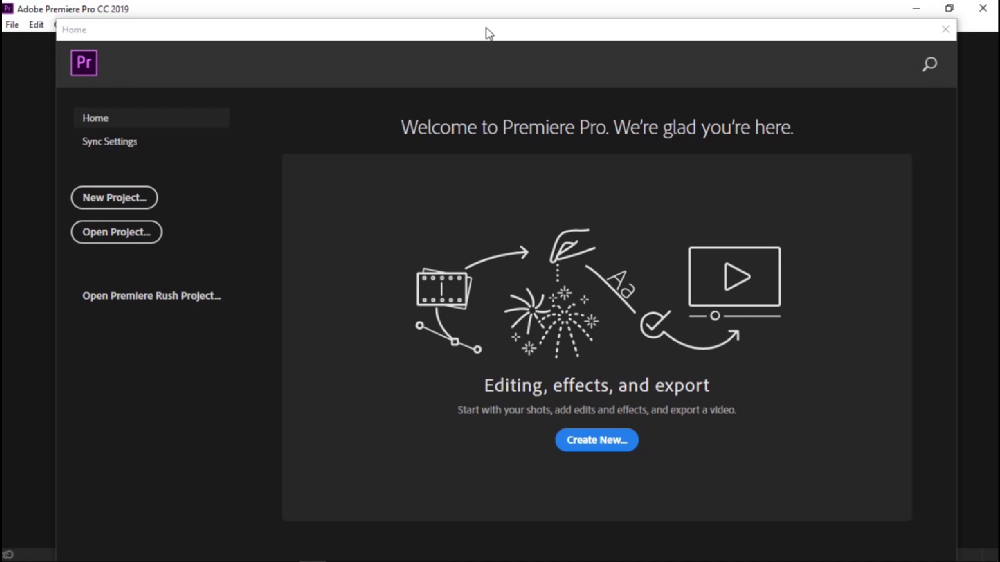
pyautogui.moveTo(487, 30)
pyautogui.mouseDown()
pyautogui.moveTo(486, 68)
pyautogui.moveTo(485, 24)
pyautogui.moveTo(474, 35)
pyautogui.mouseUp()
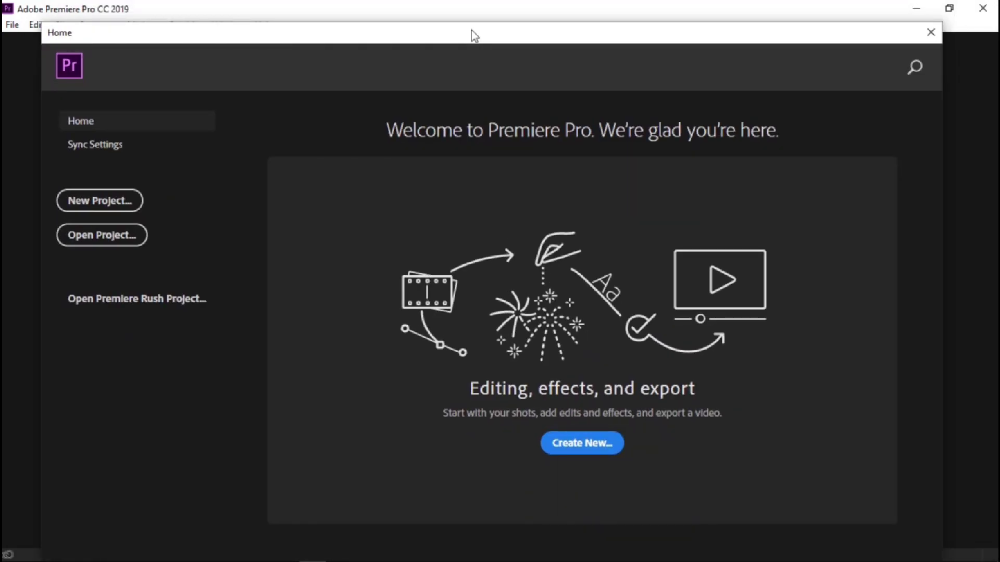
pyautogui.moveTo(471, 31)
pyautogui.mouseDown()
pyautogui.moveTo(467, 125)
pyautogui.moveTo(498, 54)
pyautogui.moveTo(489, 40)
pyautogui.mouseUp()
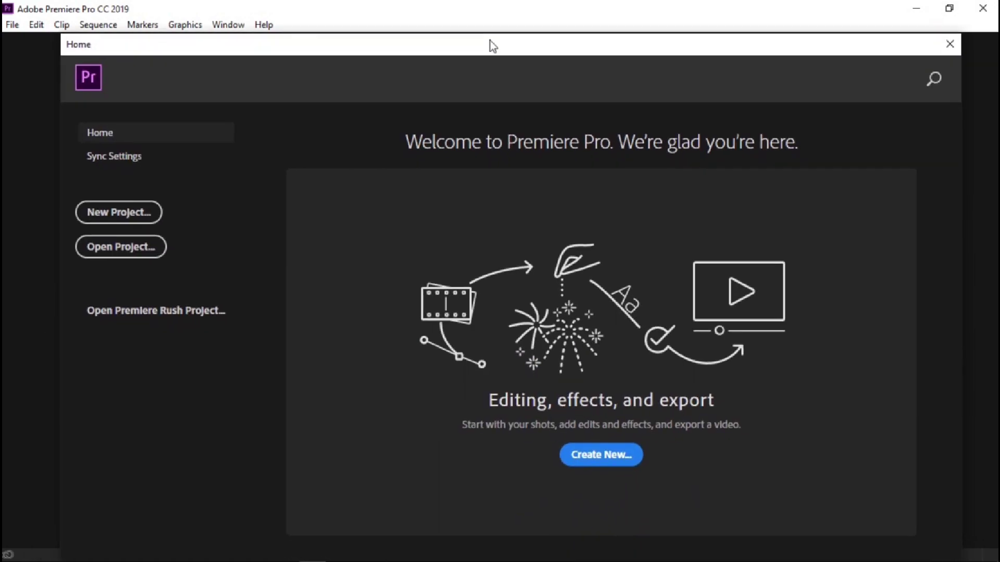